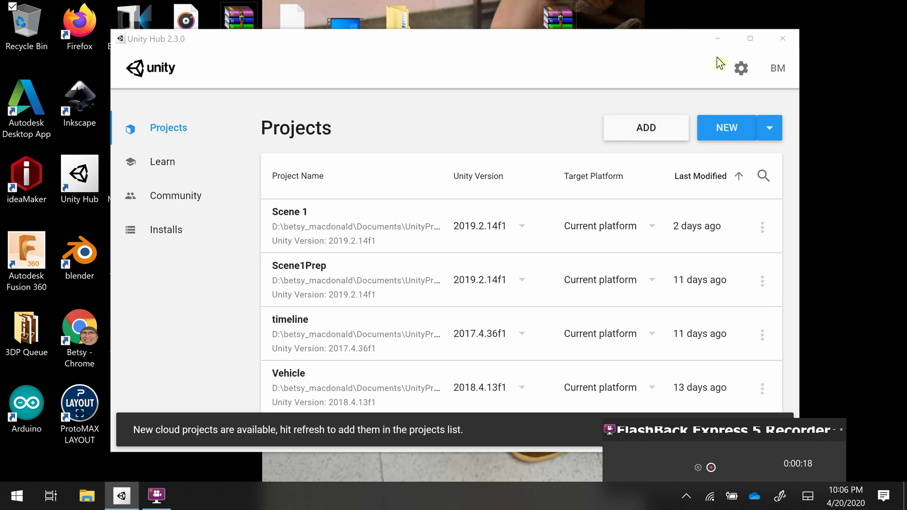
# Create a new 3D project named MyTerrain with Unity version 2019.2.14f1.
pyautogui.click(769, 127)
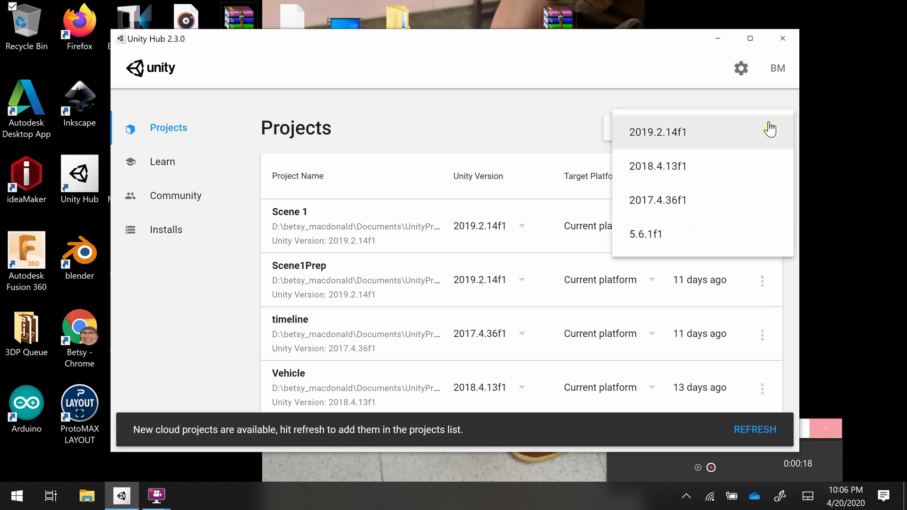
pyautogui.click(682, 132)
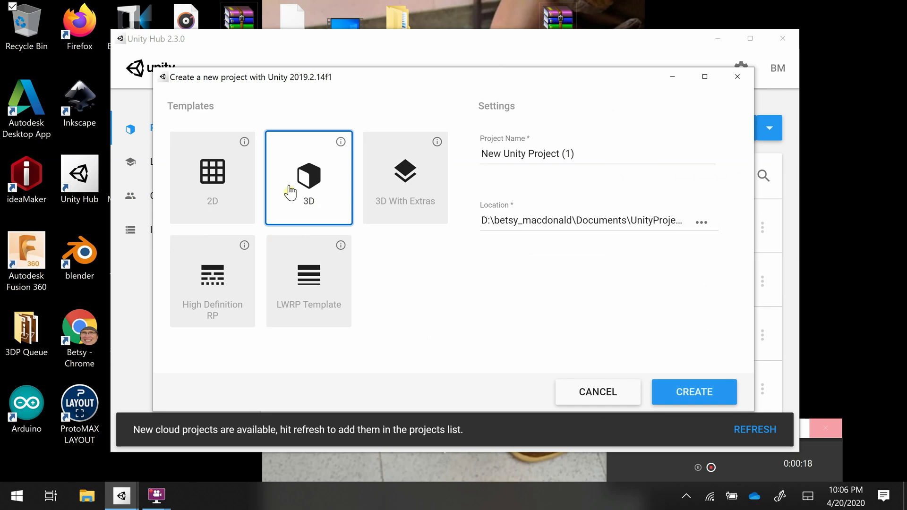
pyautogui.click(582, 150)
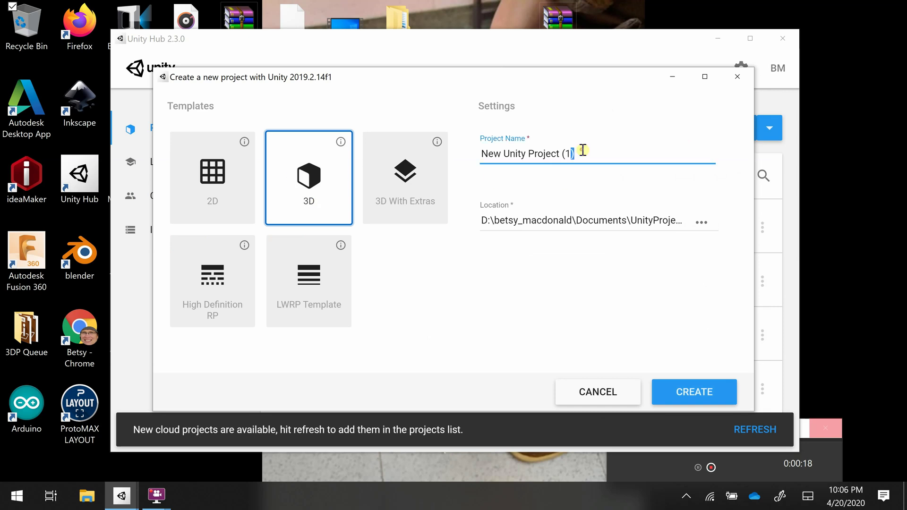
pyautogui.tripleClick(583, 150)
pyautogui.write('MyTe')
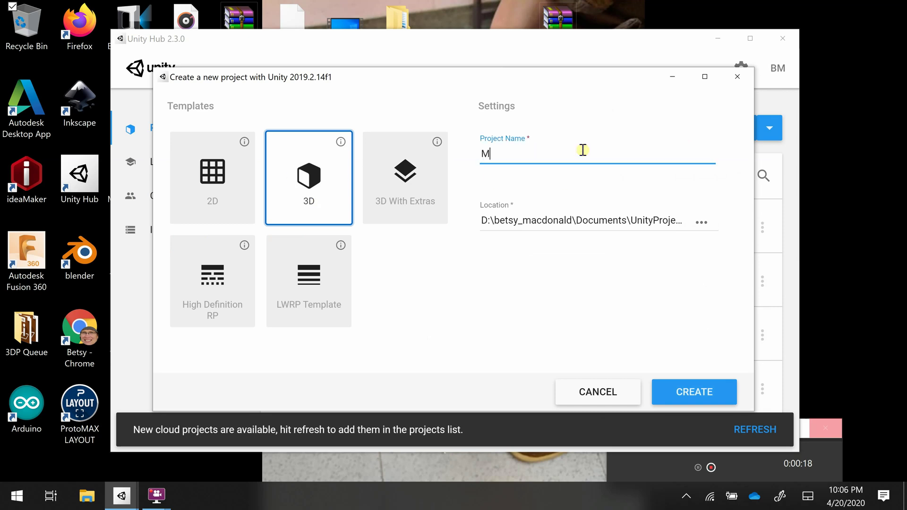
pyautogui.write('rrain')
pyautogui.click(703, 396)
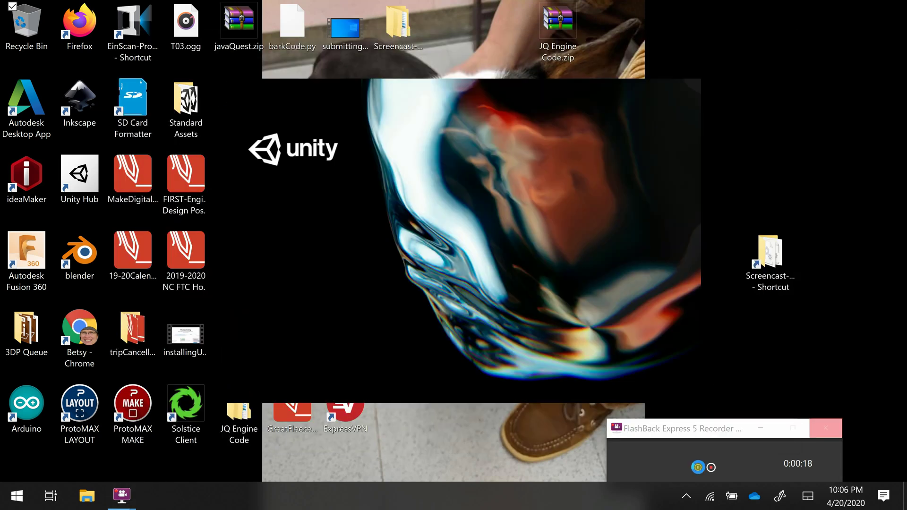
pyautogui.click(697, 467)
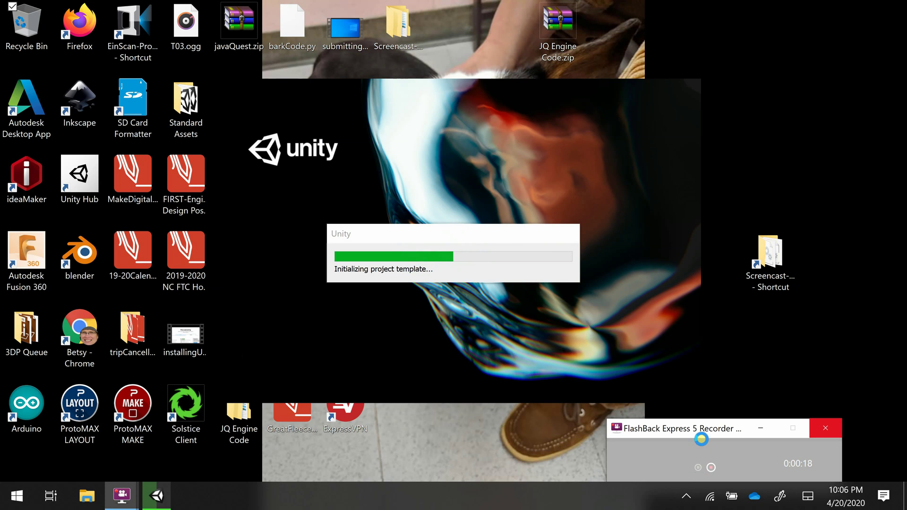
pyautogui.moveTo(703, 434); pyautogui.dragTo(712, 404)
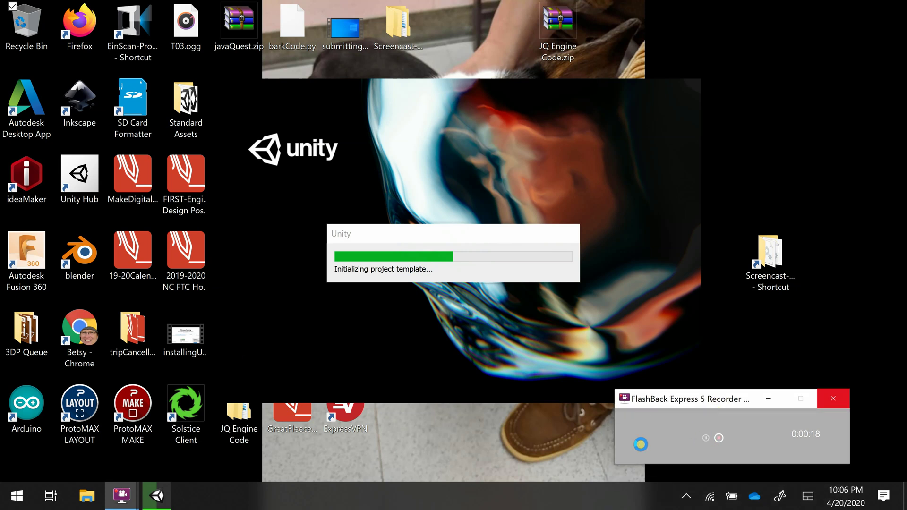
pyautogui.click(122, 503)
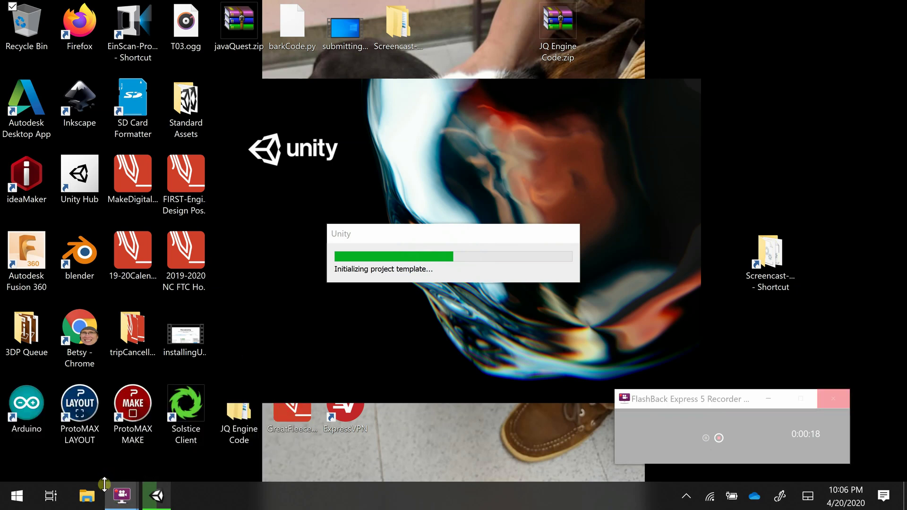
pyautogui.rightClick(121, 498)
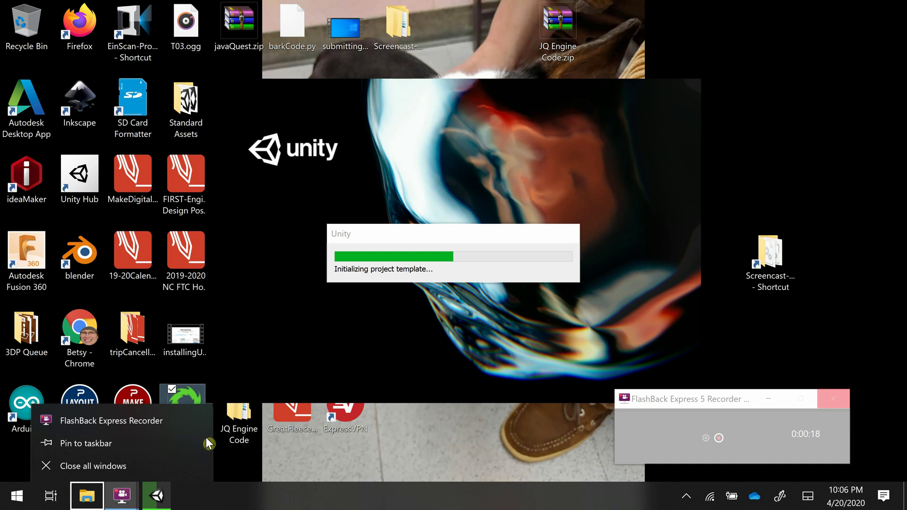
pyautogui.click(836, 402)
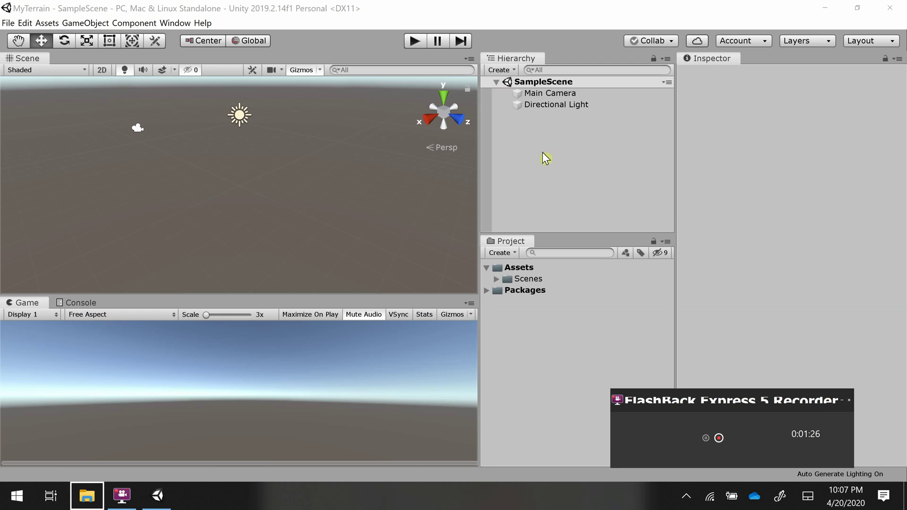
# Open the Package Manager and turn on the display of preview packages.
pyautogui.click(180, 24)
pyautogui.click(198, 90)
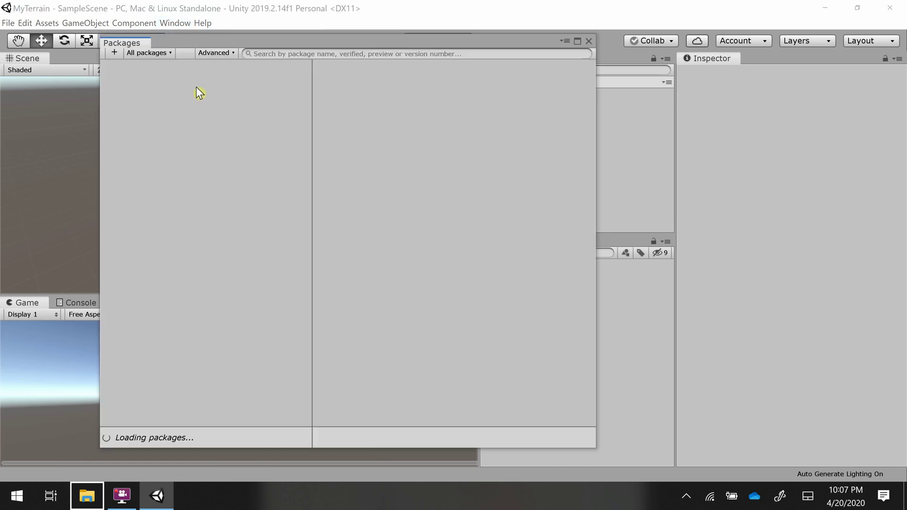
pyautogui.click(122, 494)
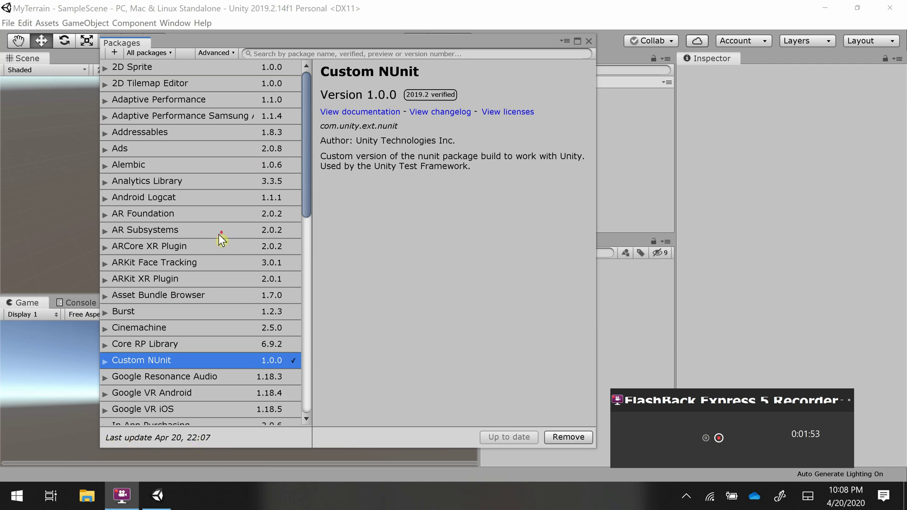
pyautogui.scroll(-3, 218, 234)
pyautogui.scroll(3, 219, 236)
pyautogui.click(217, 54)
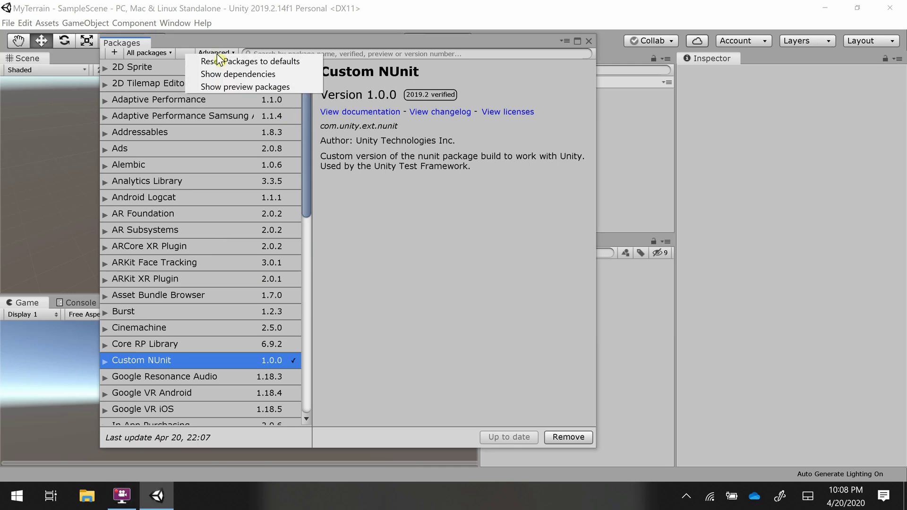
pyautogui.click(222, 89)
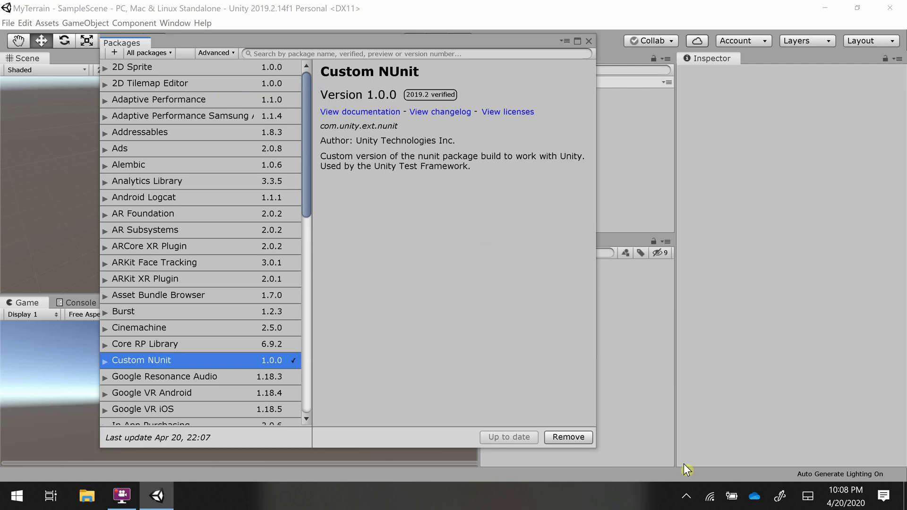
pyautogui.click(124, 502)
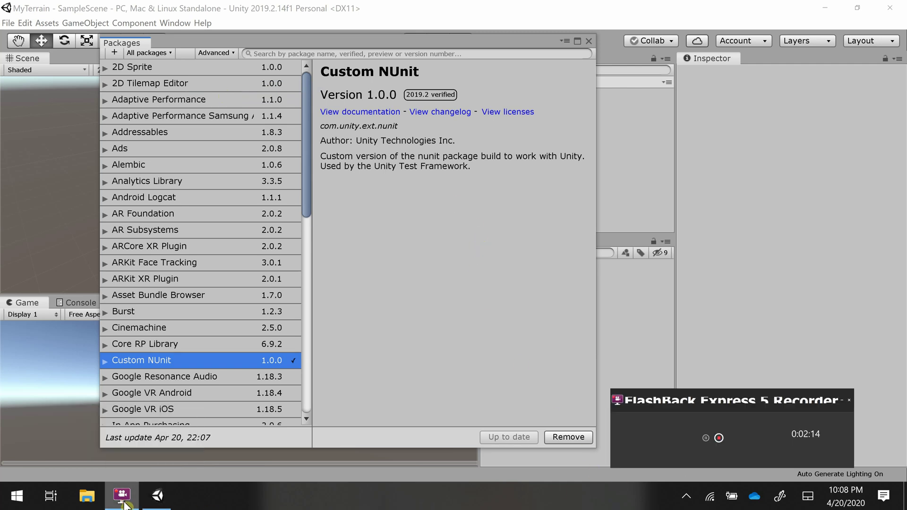
pyautogui.click(707, 439)
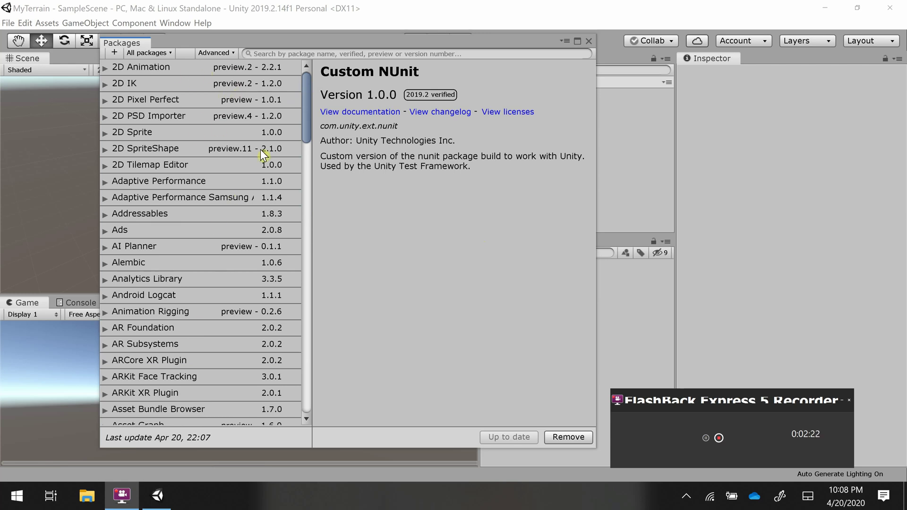
# Find the Terrain Tools package, preview version 2.0.2, in the package list and install it.
pyautogui.scroll(-5, 304, 173)
pyautogui.moveTo(304, 174); pyautogui.dragTo(311, 347)
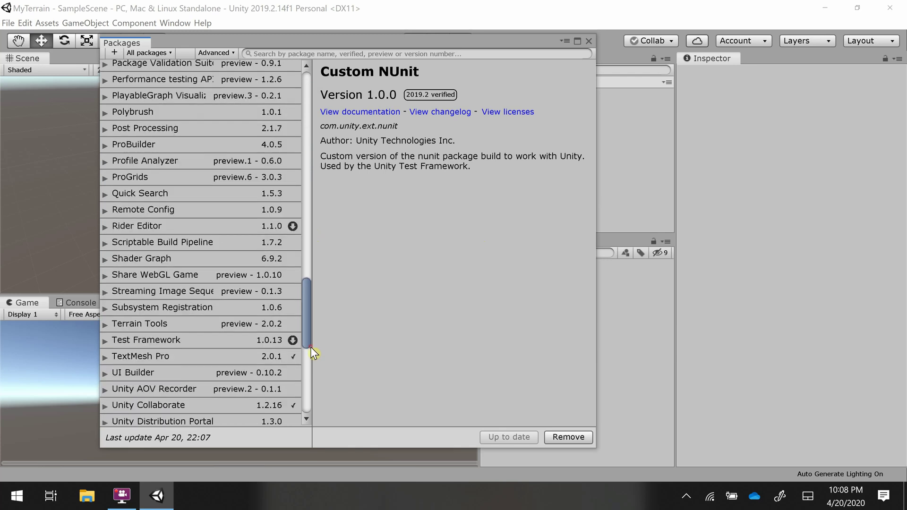
pyautogui.click(142, 326)
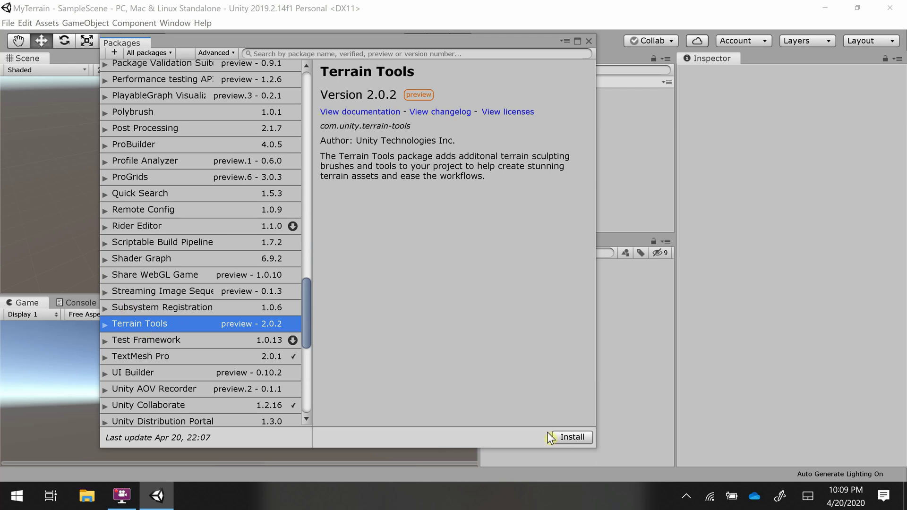
pyautogui.click(572, 438)
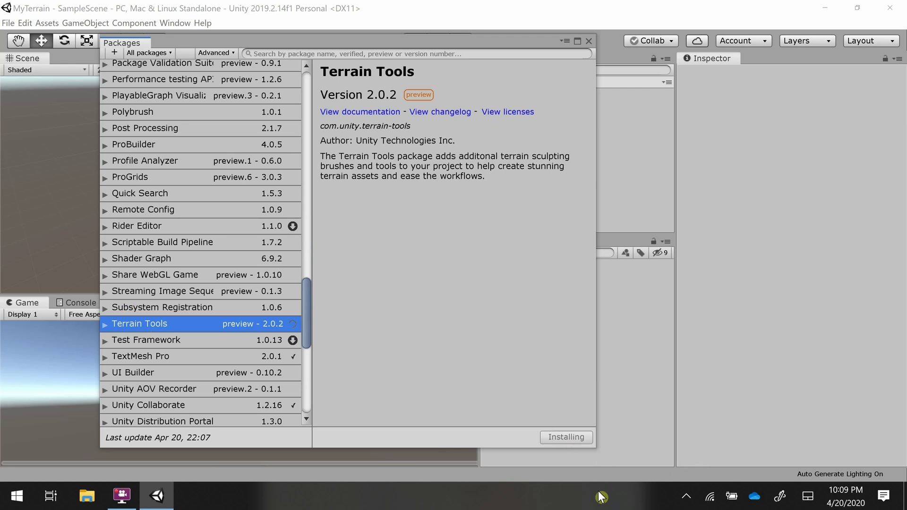
pyautogui.click(121, 497)
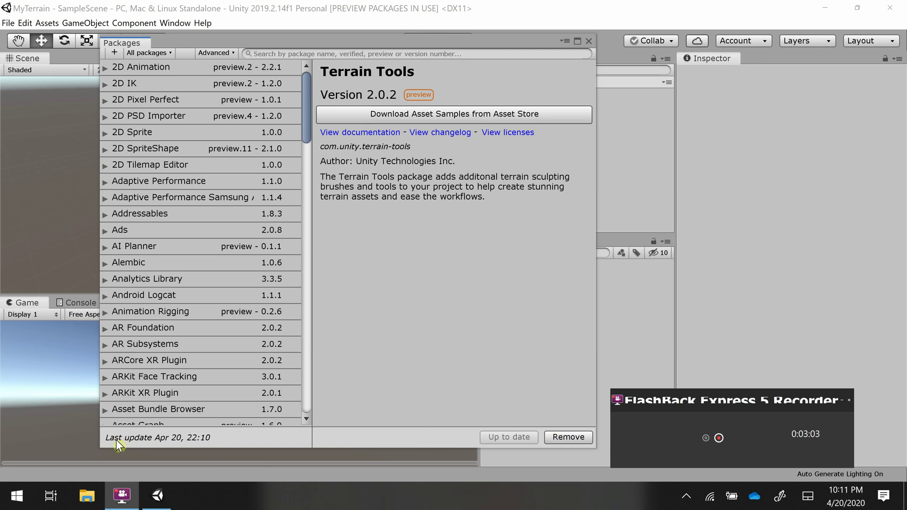
# Filter the package list to In Project to check the installed packages, and close the Package Manager.
pyautogui.click(149, 53)
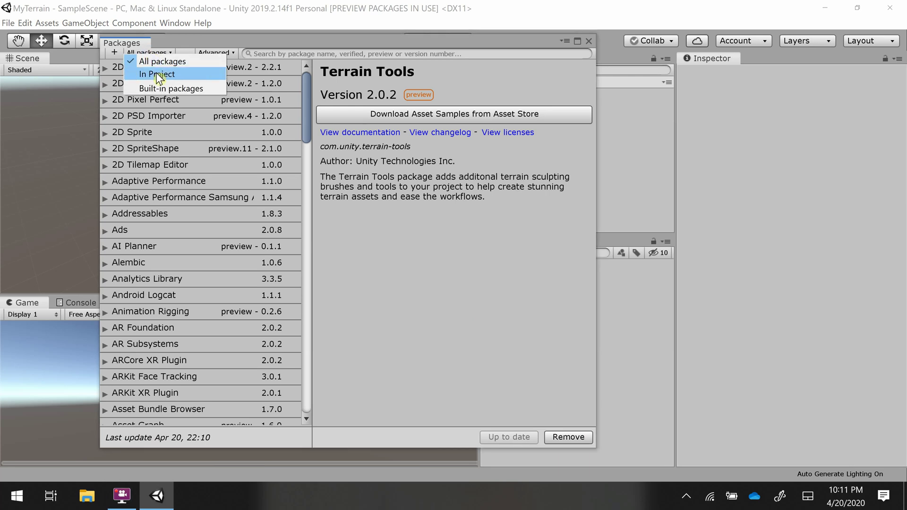
pyautogui.click(156, 74)
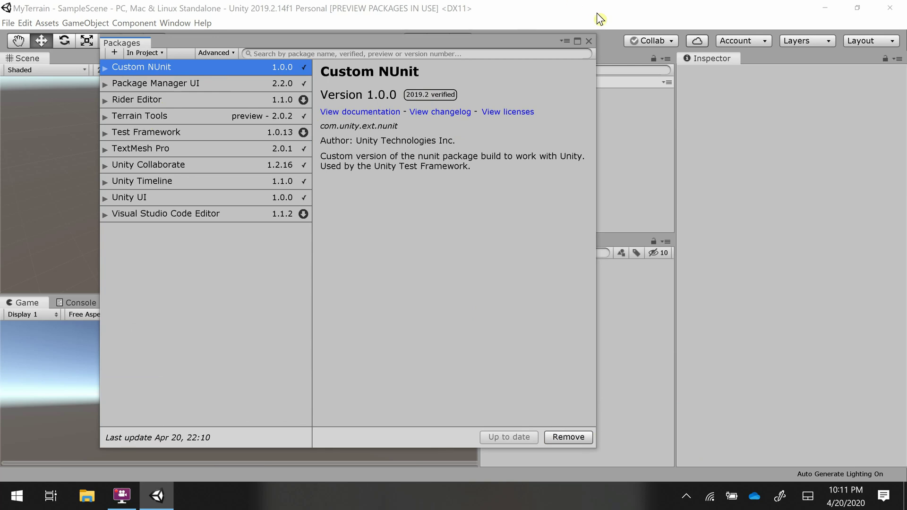
pyautogui.click(588, 40)
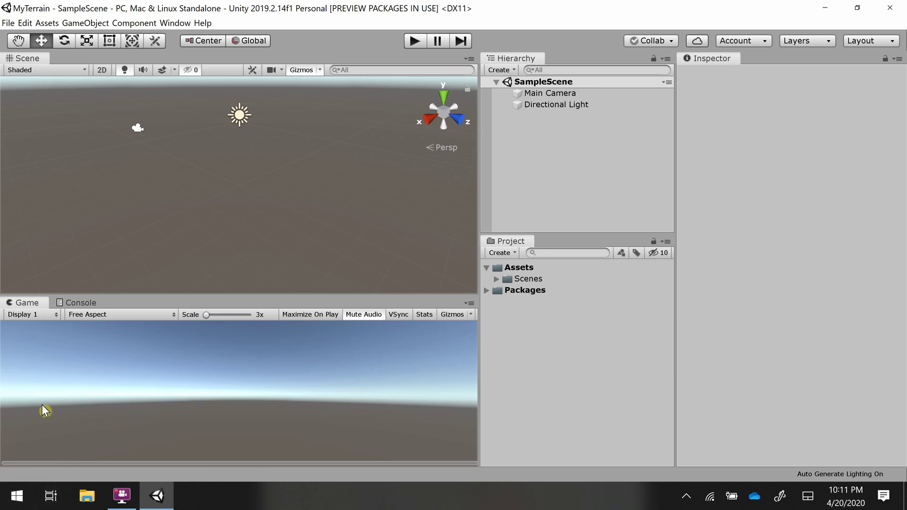
# Open the Asset Store, detach it as a floating window and enlarge it to show the full store layout.
pyautogui.click(182, 25)
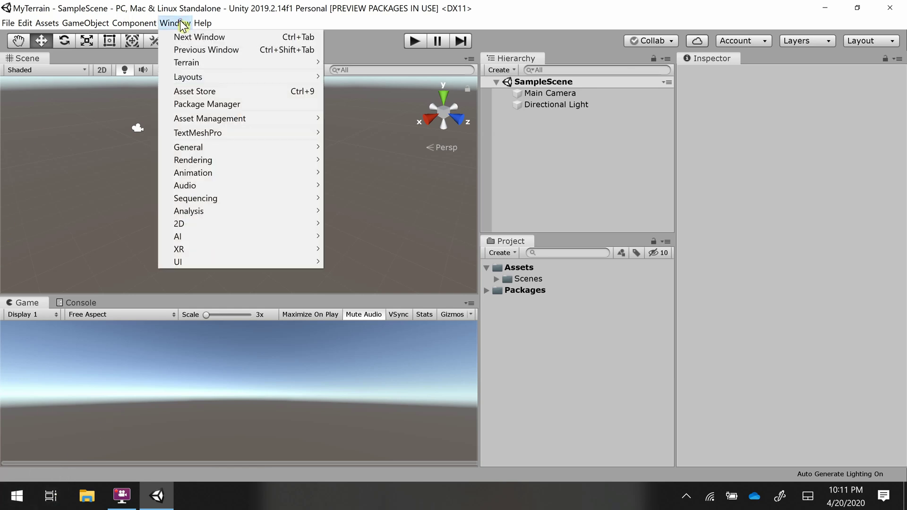
pyautogui.click(216, 90)
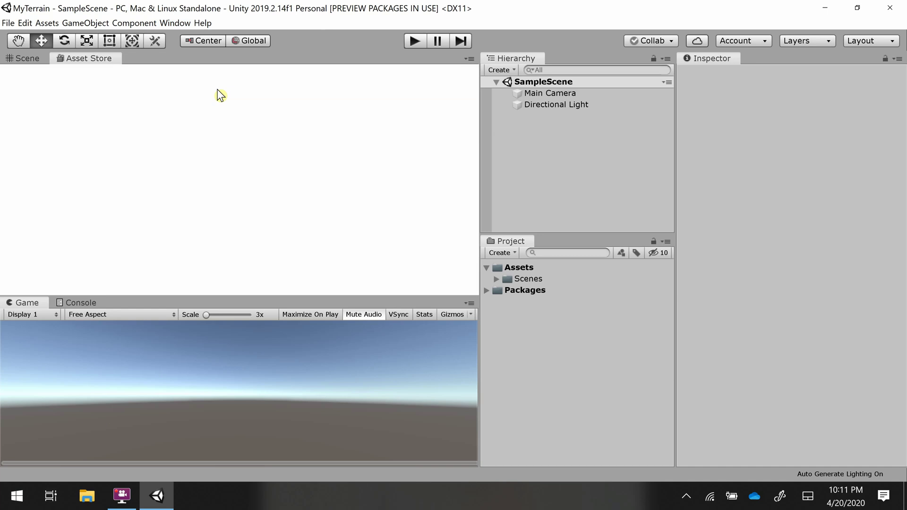
pyautogui.click(93, 59)
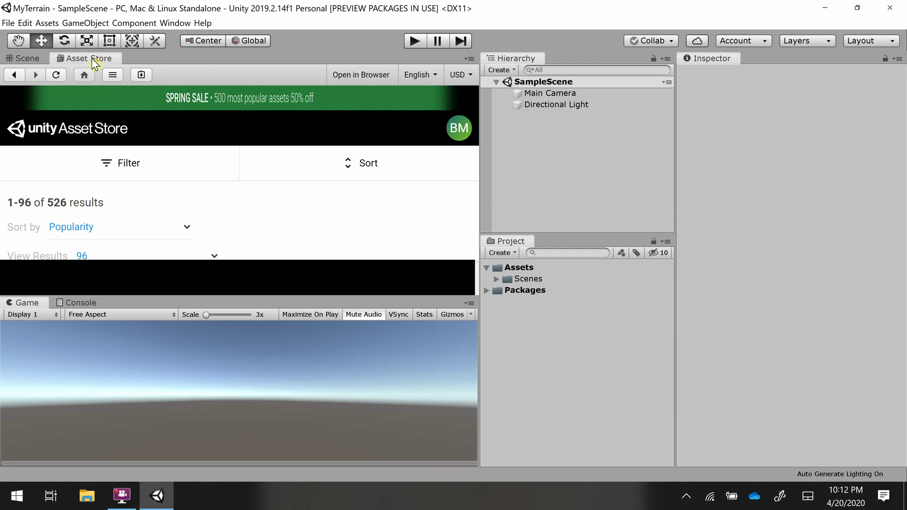
pyautogui.moveTo(92, 58); pyautogui.dragTo(309, 214)
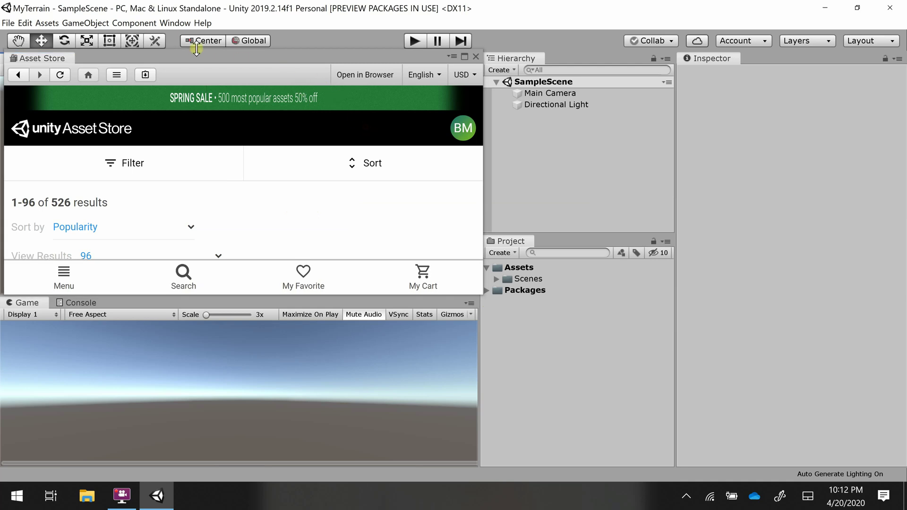
pyautogui.moveTo(158, 56); pyautogui.dragTo(287, 118)
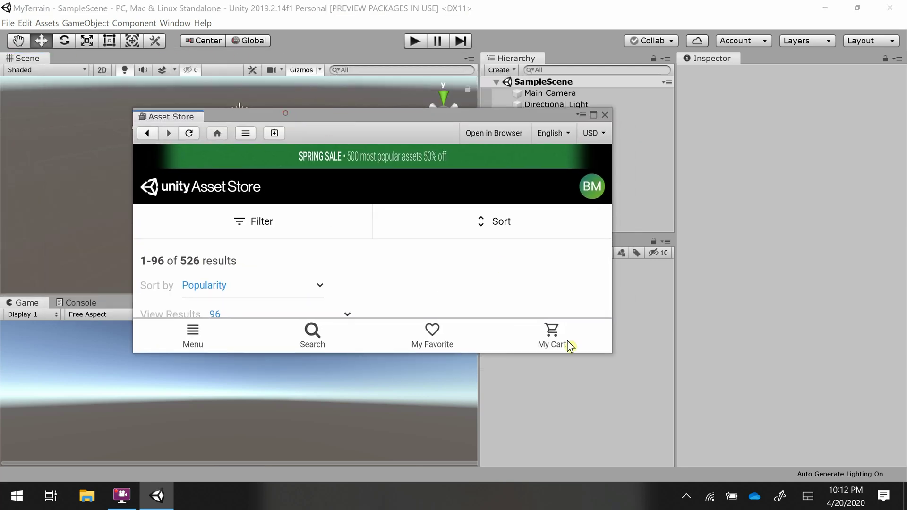
pyautogui.moveTo(611, 354)
pyautogui.mouseDown()
pyautogui.moveTo(775, 484)
pyautogui.moveTo(737, 429)
pyautogui.moveTo(747, 435)
pyautogui.mouseUp()
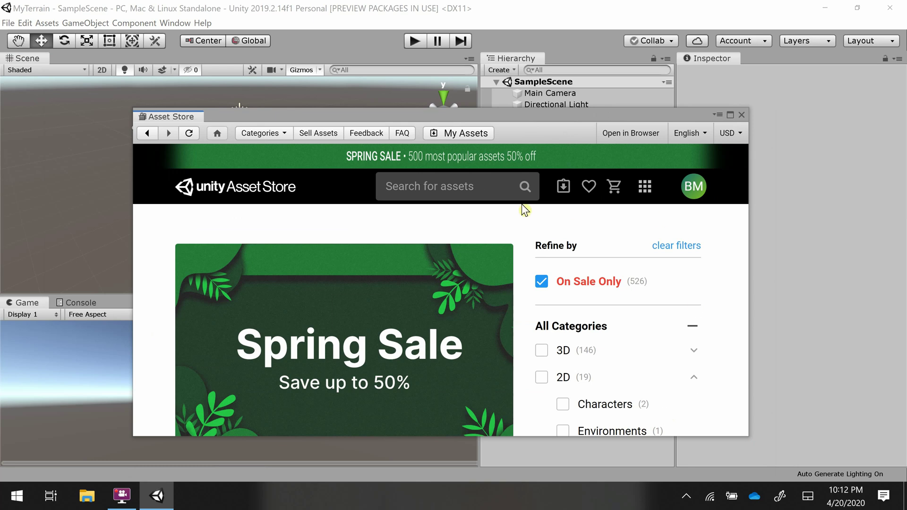
# Search the Asset Store for the recent term "standard Assets" and look through the results.
pyautogui.click(488, 188)
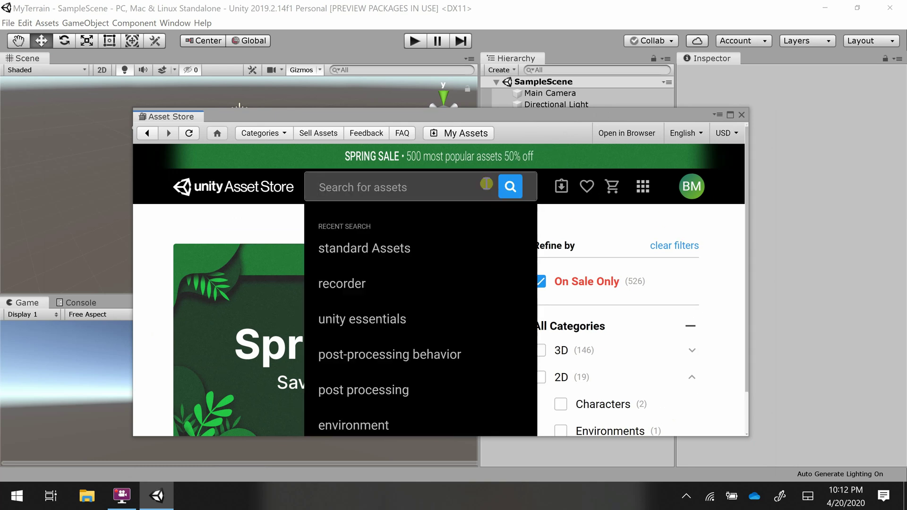
pyautogui.click(414, 250)
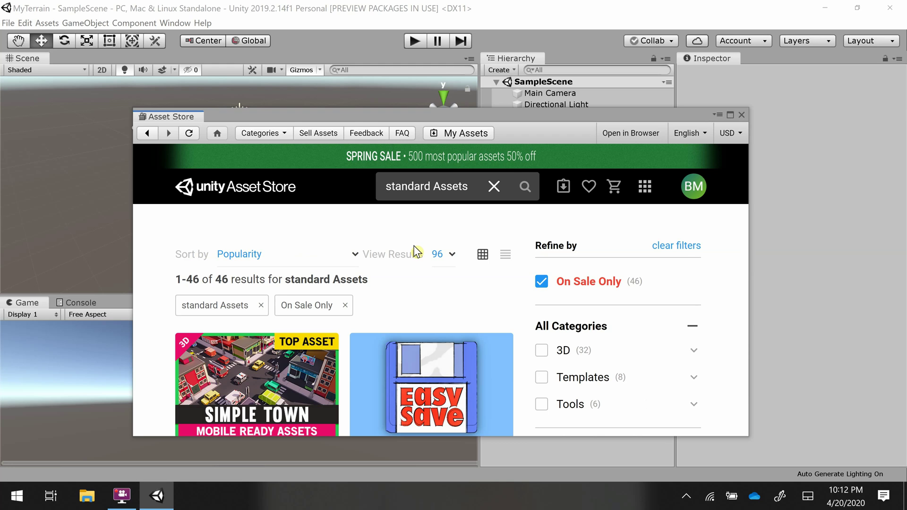
pyautogui.scroll(-2, 406, 279)
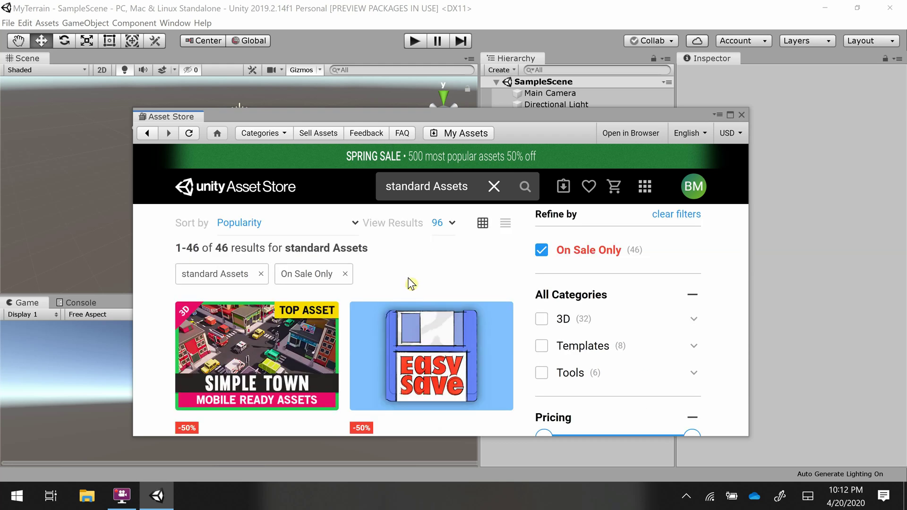
pyautogui.scroll(-5, 409, 284)
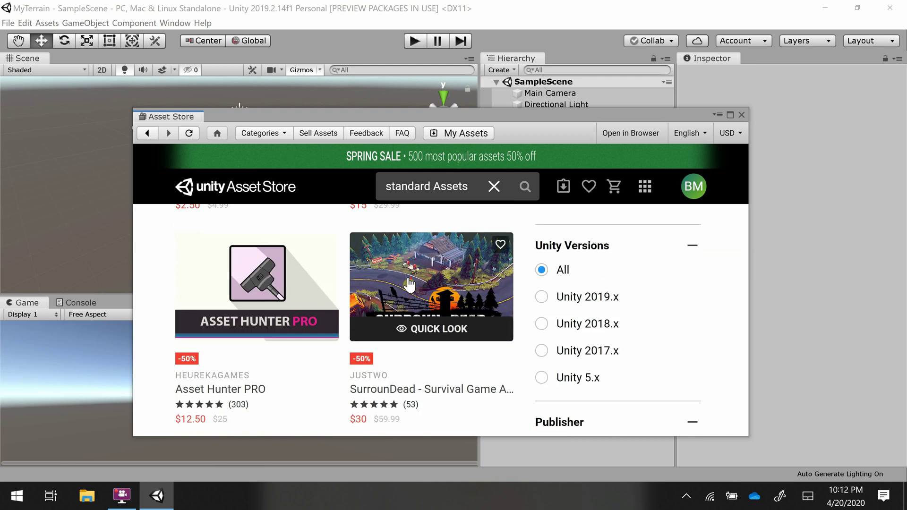
pyautogui.scroll(6, 409, 284)
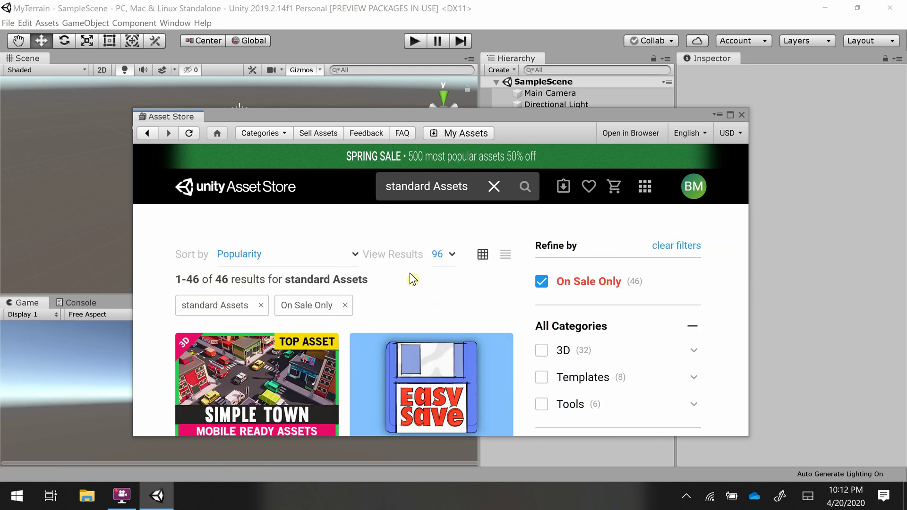
# Try the Asset Store search term "unity standard Assets" and remove the added word "unity" again.
pyautogui.click(384, 184)
pyautogui.click(422, 187)
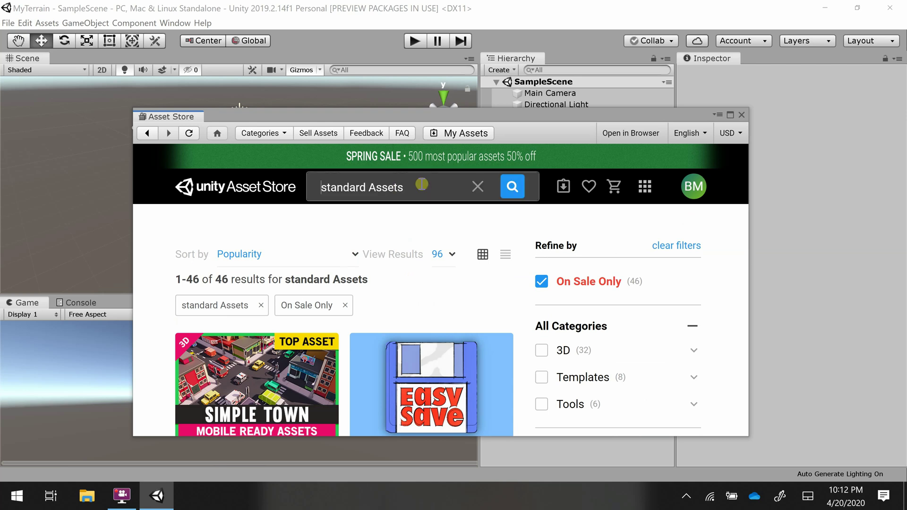
pyautogui.write('uni')
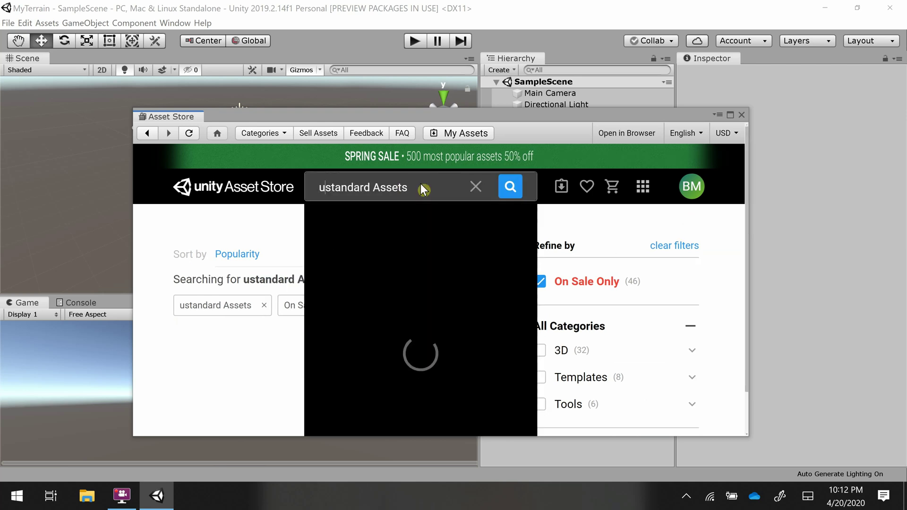
pyautogui.write('ty')
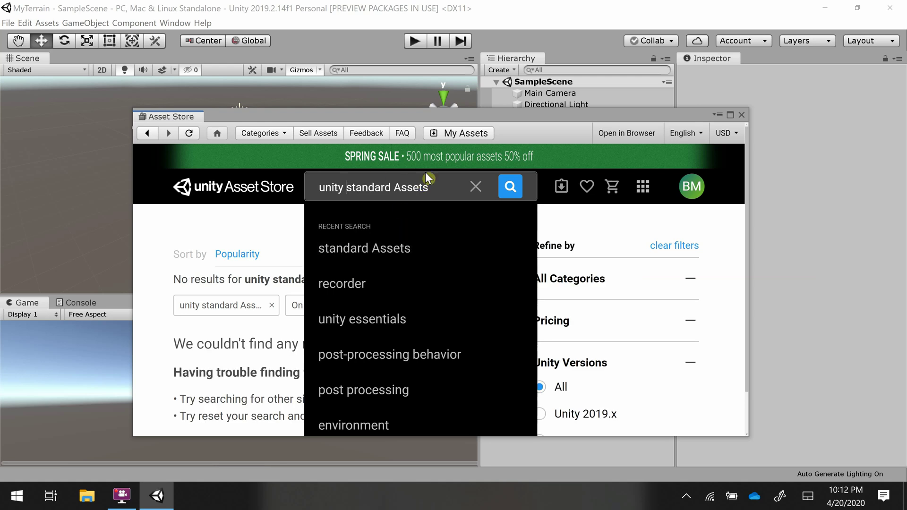
pyautogui.moveTo(348, 187); pyautogui.dragTo(257, 189)
pyautogui.press('BackSpace')
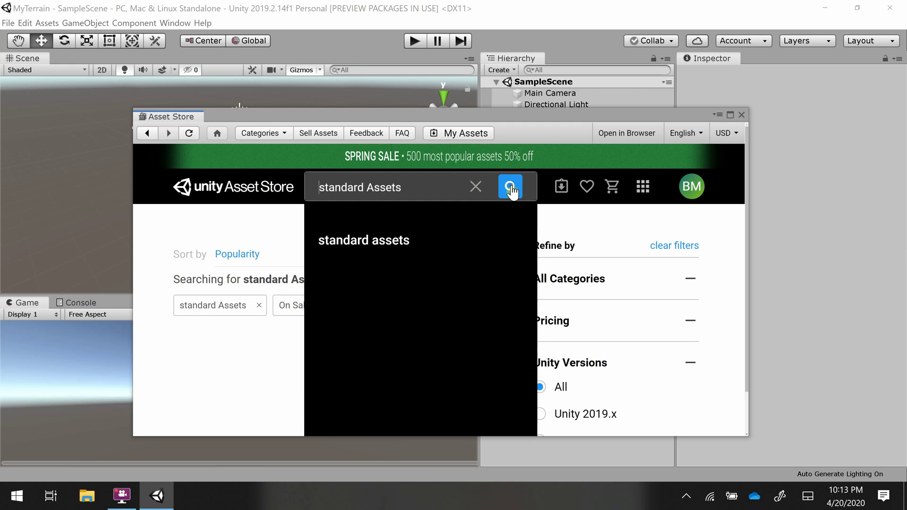
# Show the "standard Assets" results without the On Sale Only filter and widen the Asset Store window on both sides.
pyautogui.click(270, 226)
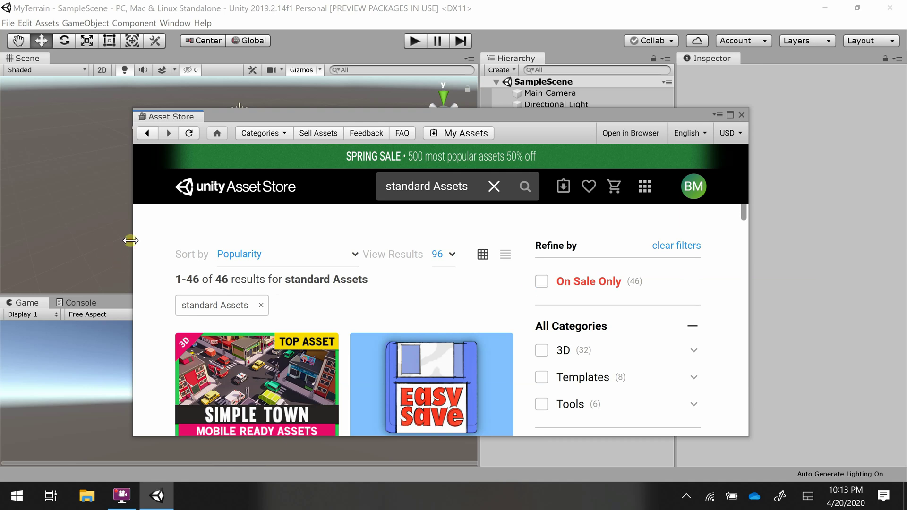
pyautogui.moveTo(130, 241); pyautogui.dragTo(29, 233)
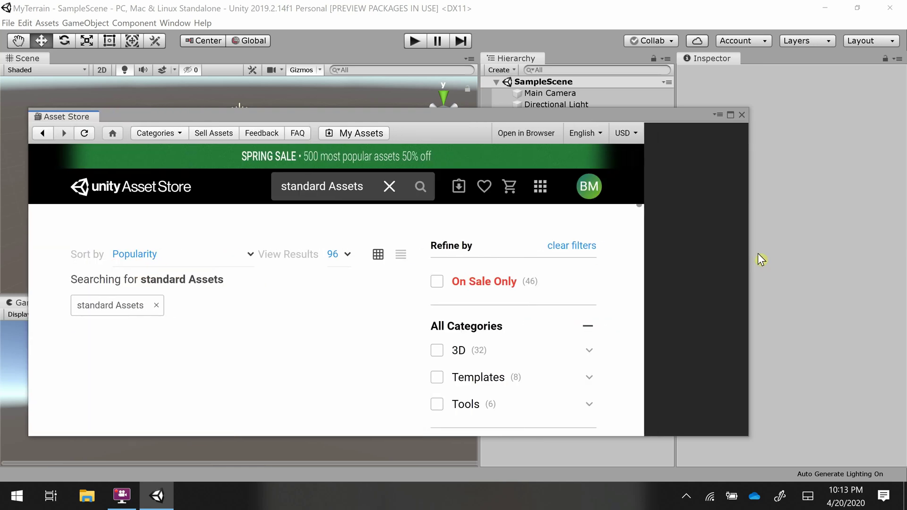
pyautogui.moveTo(749, 257); pyautogui.dragTo(899, 260)
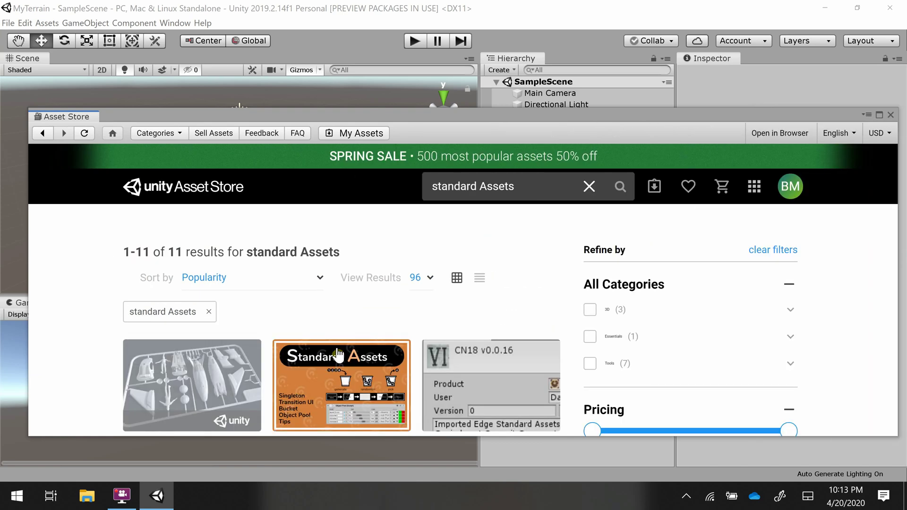
# Find Unity Technologies' Standard Assets (for Unity 2018.4) in the search results and open its asset page.
pyautogui.scroll(-1, 191, 391)
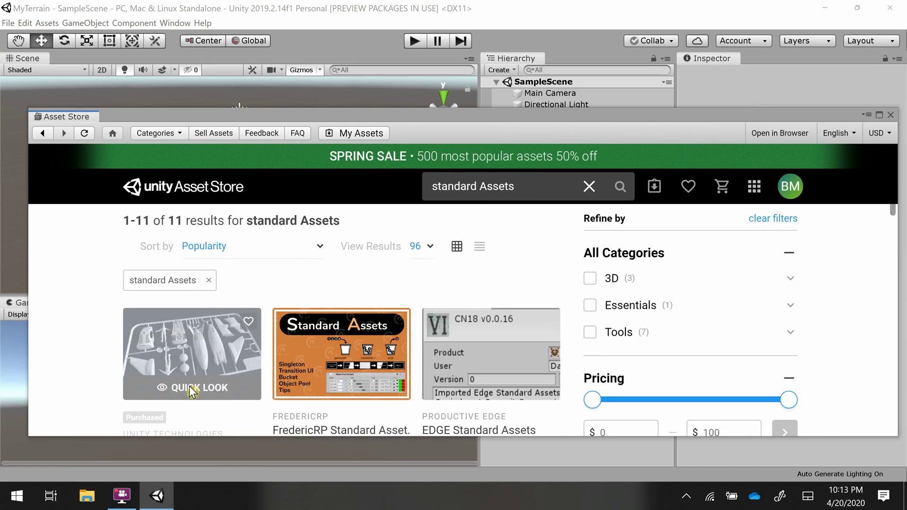
pyautogui.scroll(-1, 212, 354)
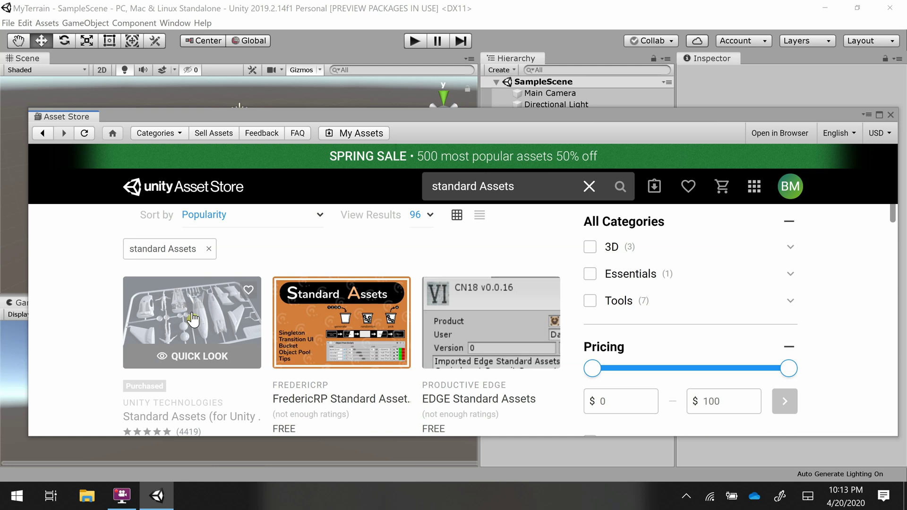
pyautogui.scroll(-1, 193, 318)
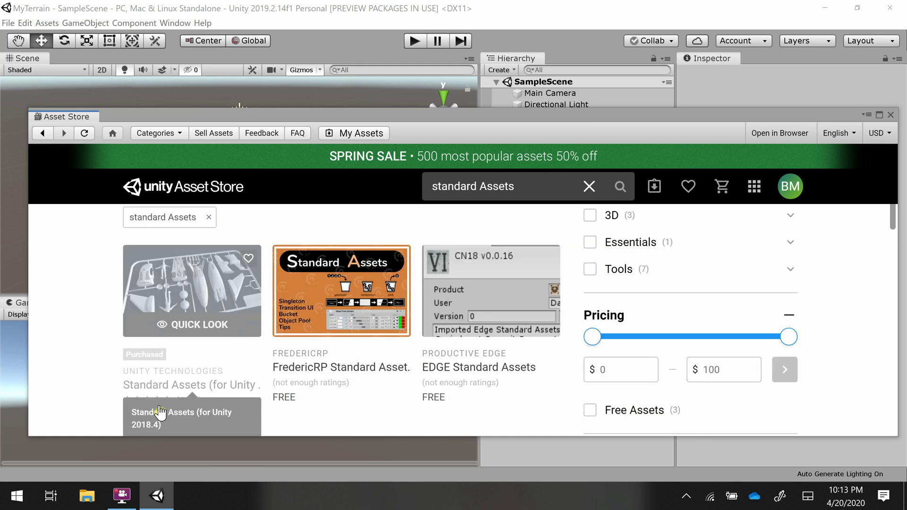
pyautogui.click(192, 287)
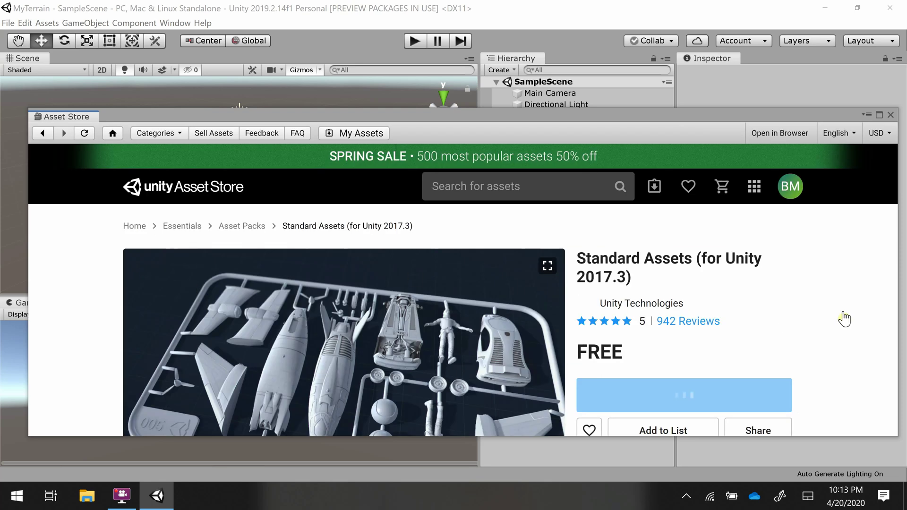
# Start importing the Standard Assets package from its asset page into the project.
pyautogui.scroll(-1, 845, 318)
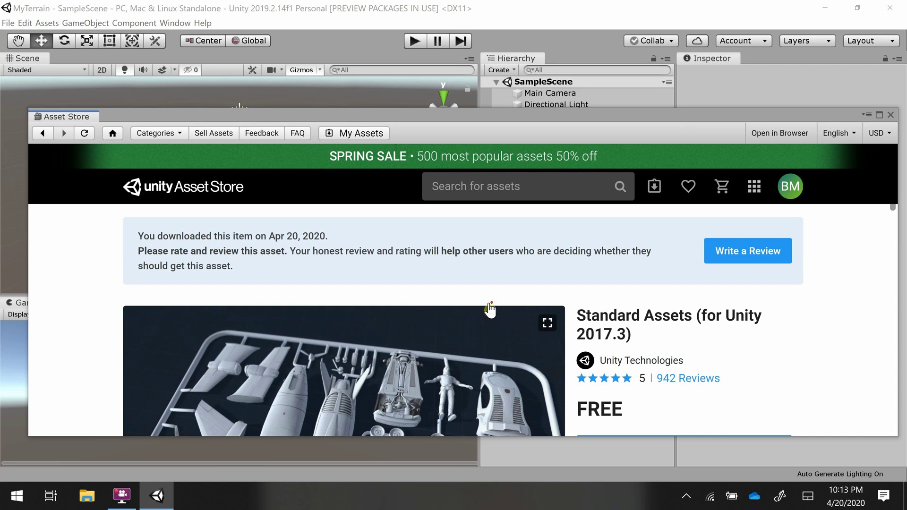
pyautogui.scroll(-2, 488, 302)
pyautogui.scroll(-1, 375, 295)
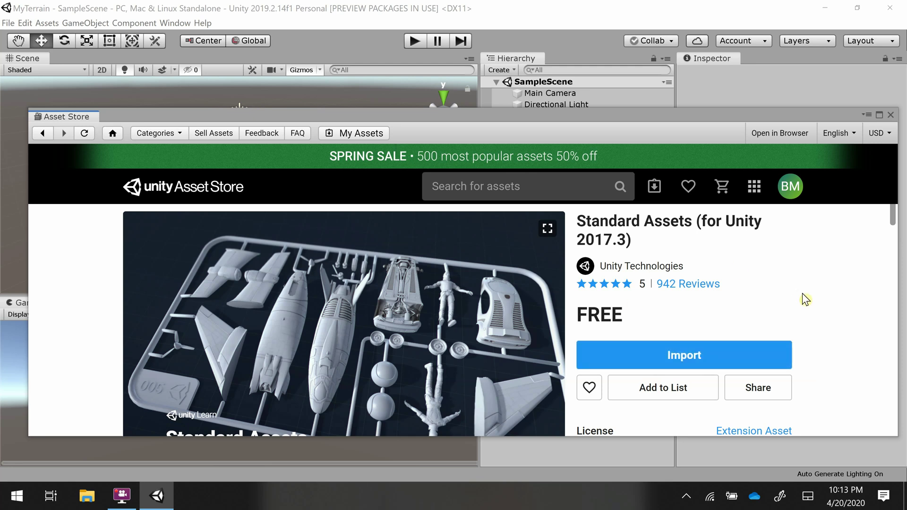
pyautogui.click(680, 360)
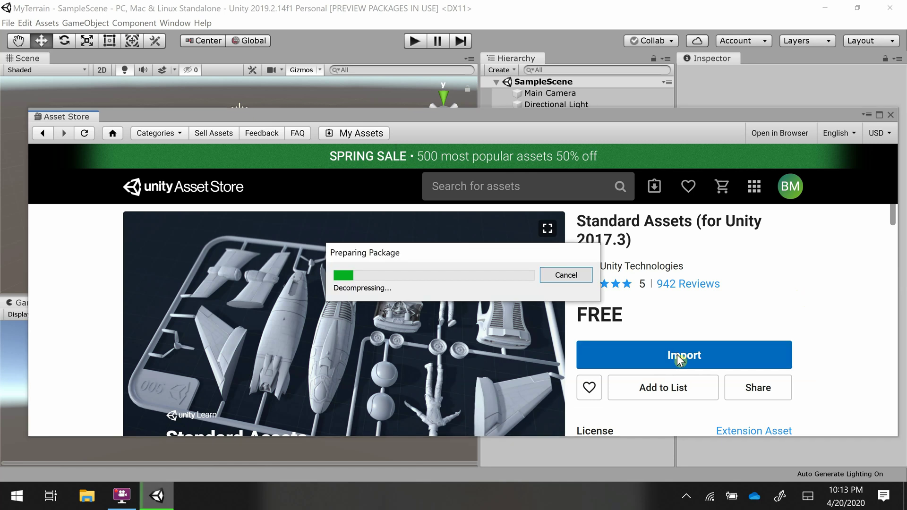
pyautogui.click(122, 497)
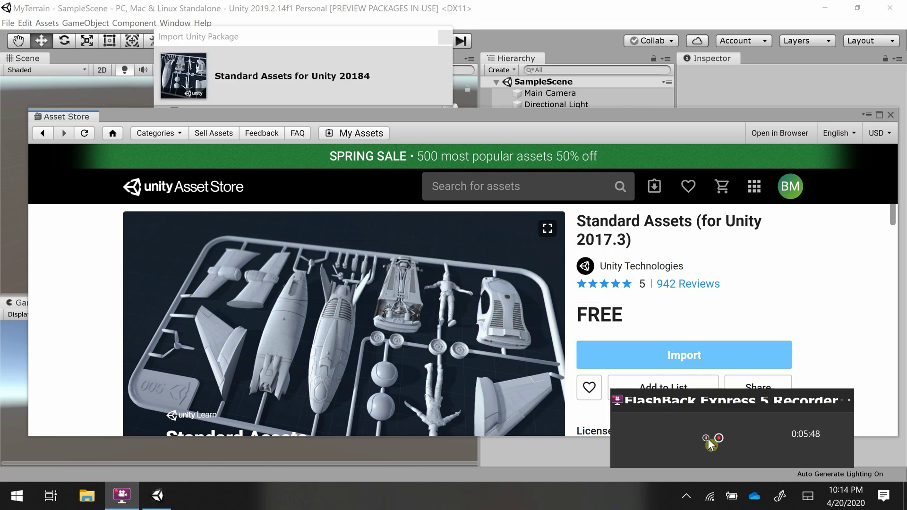
# Bring the package import dialog to the front, review its file list and import all Standard Assets items.
pyautogui.click(350, 41)
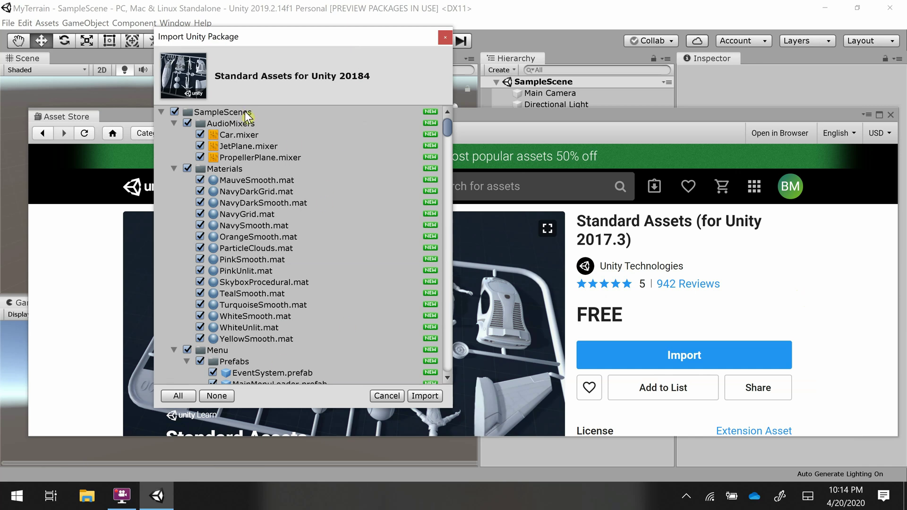
pyautogui.scroll(-15, 303, 224)
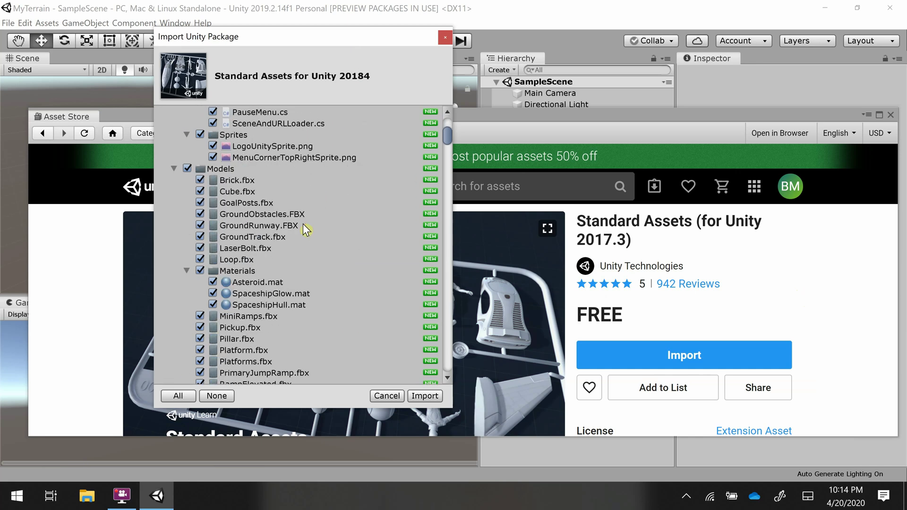
pyautogui.scroll(-15, 304, 225)
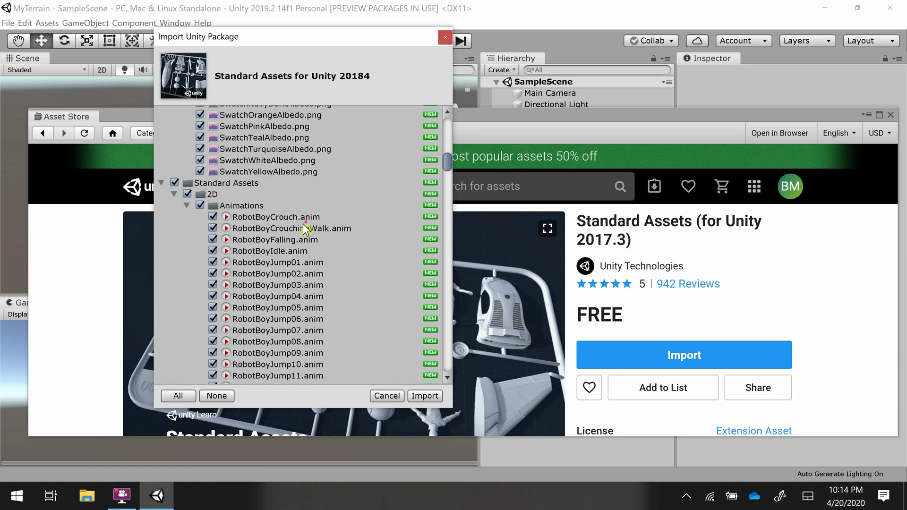
pyautogui.scroll(-15, 306, 230)
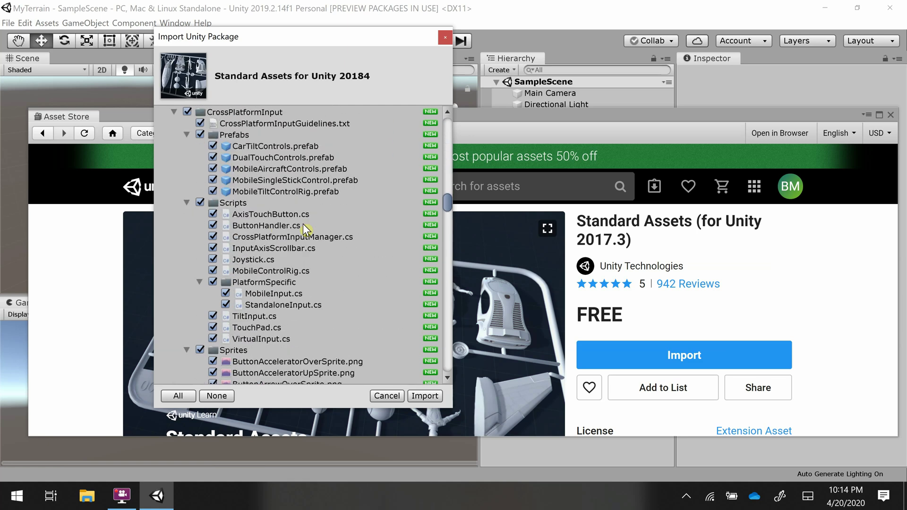
pyautogui.scroll(15, 306, 230)
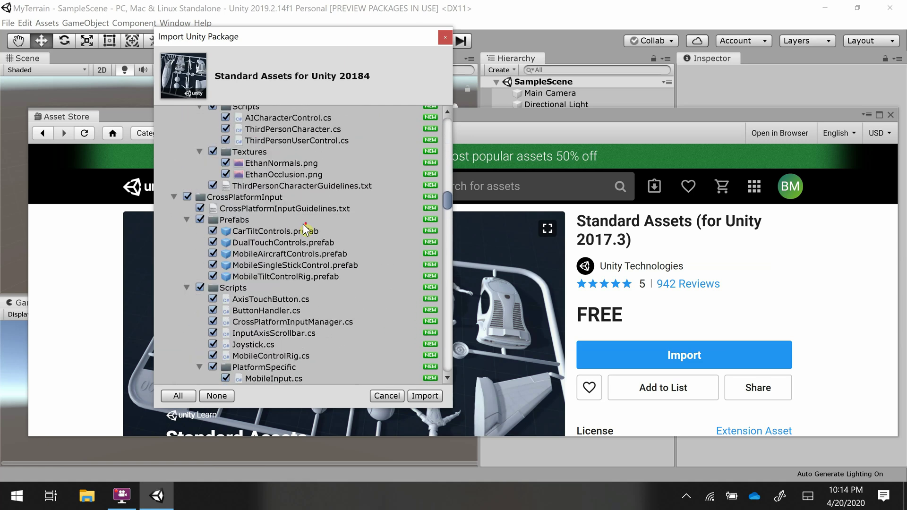
pyautogui.scroll(15, 306, 230)
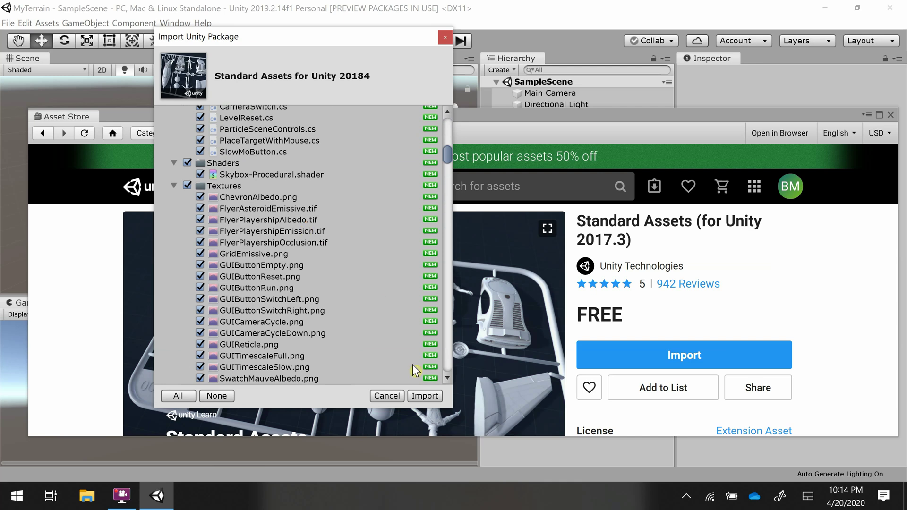
pyautogui.click(419, 397)
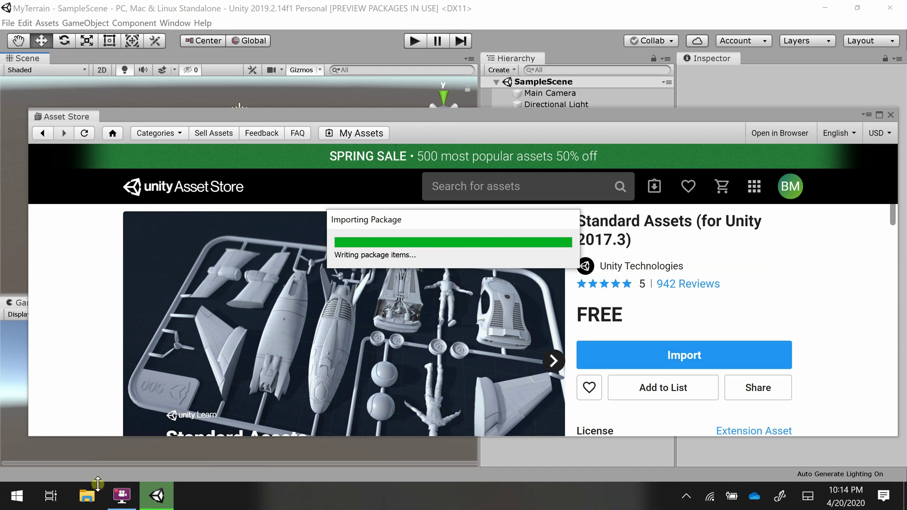
pyautogui.click(119, 497)
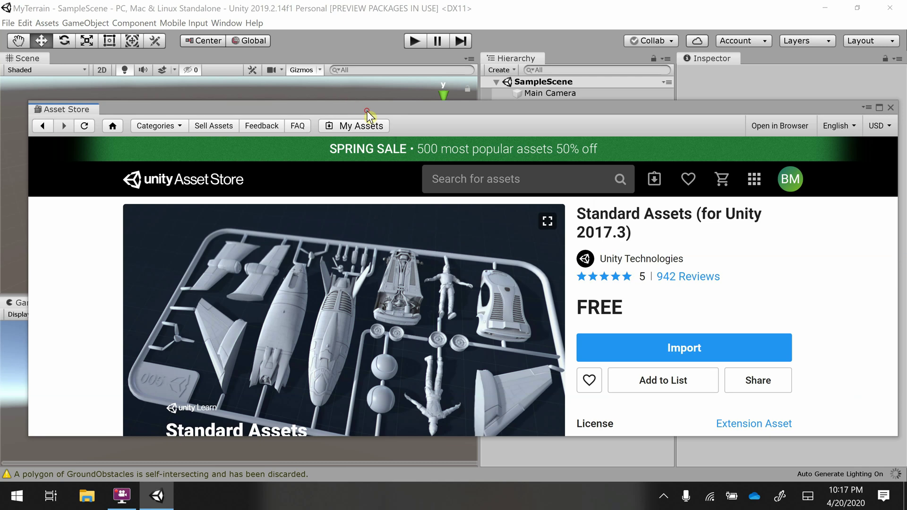
# Close the Asset Store window and check the subfolders of the imported Standard Assets folder in the project.
pyautogui.moveTo(366, 110); pyautogui.dragTo(321, 97)
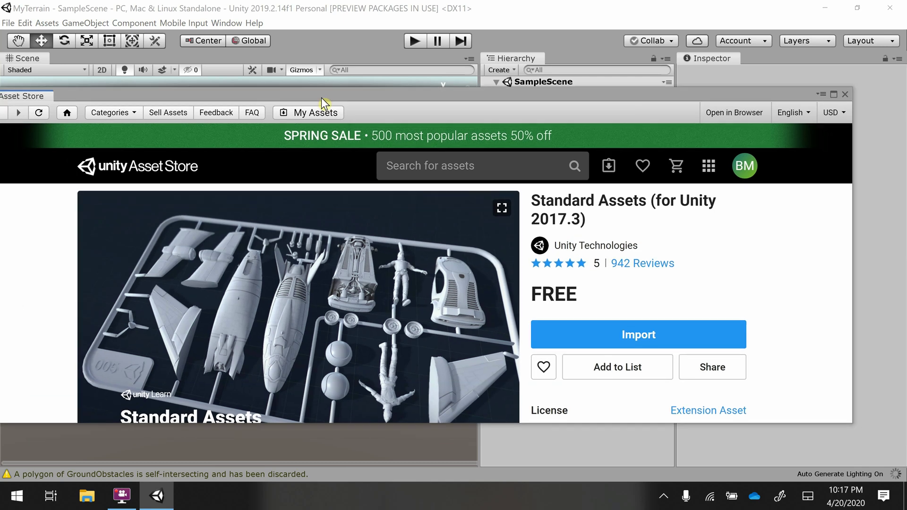
pyautogui.click(845, 95)
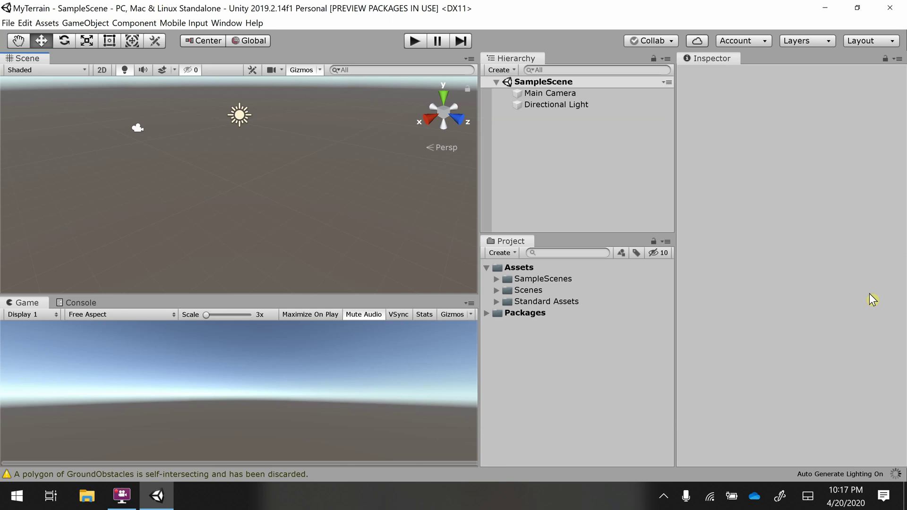
pyautogui.click(496, 301)
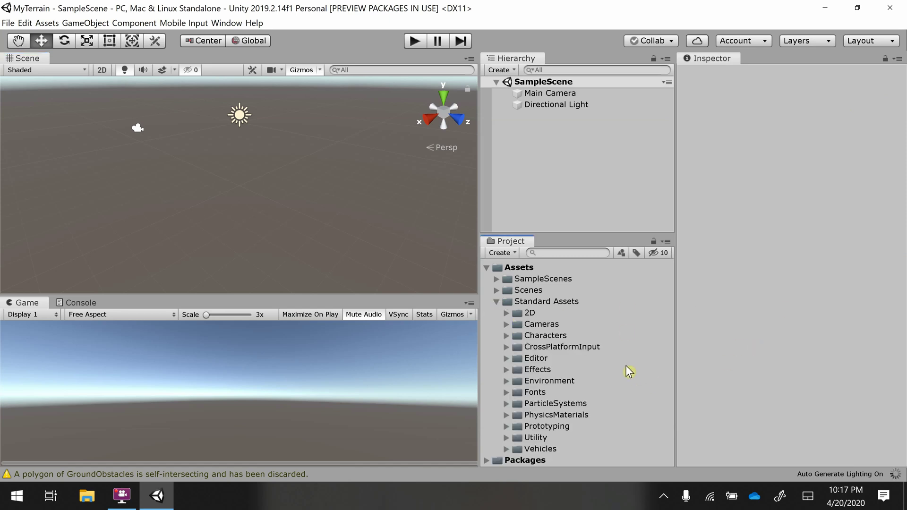
pyautogui.click(496, 302)
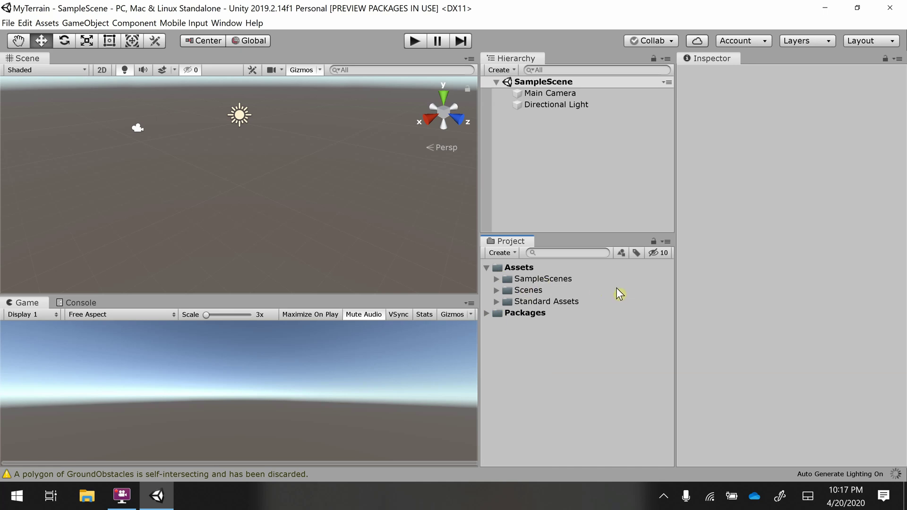
pyautogui.click(125, 497)
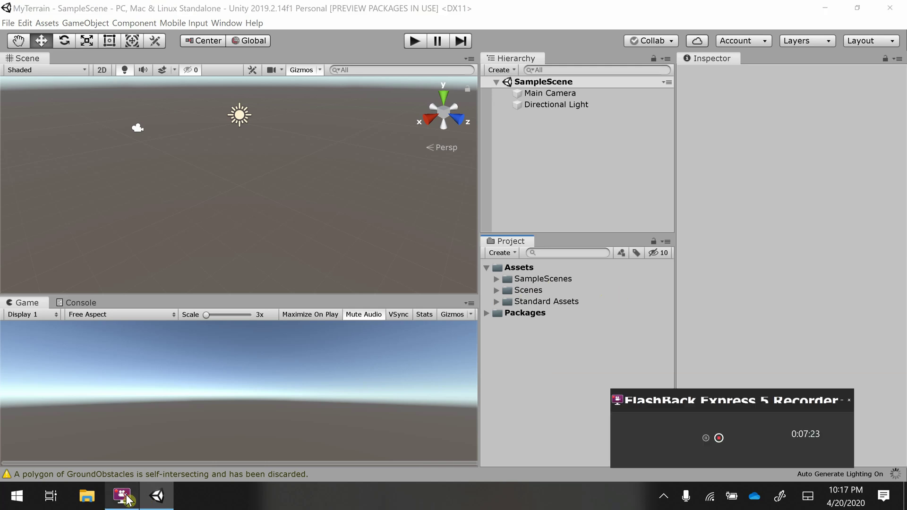